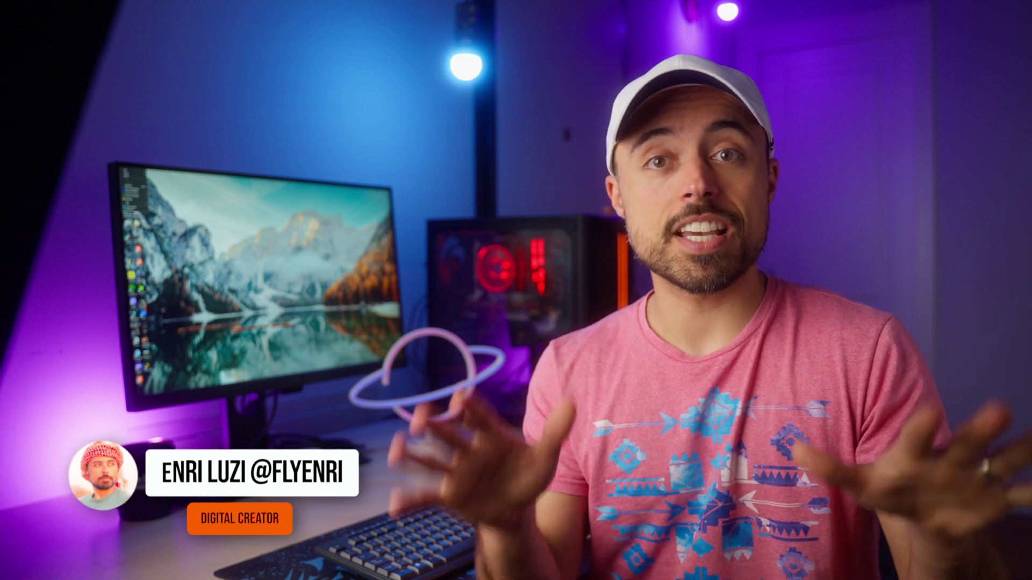
# Select the tram clip C0010.MP4 on Timeline 1 and preview the footage with its properties shown.
pyautogui.keyDown('alt'); pyautogui.click(297, 431); pyautogui.keyUp('alt')
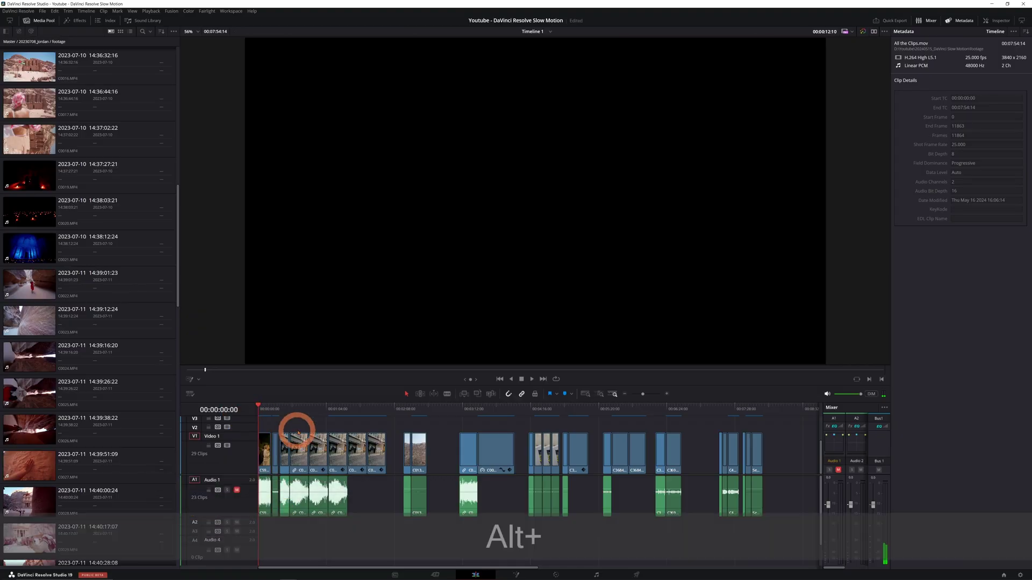
pyautogui.scroll(5, 297, 431)
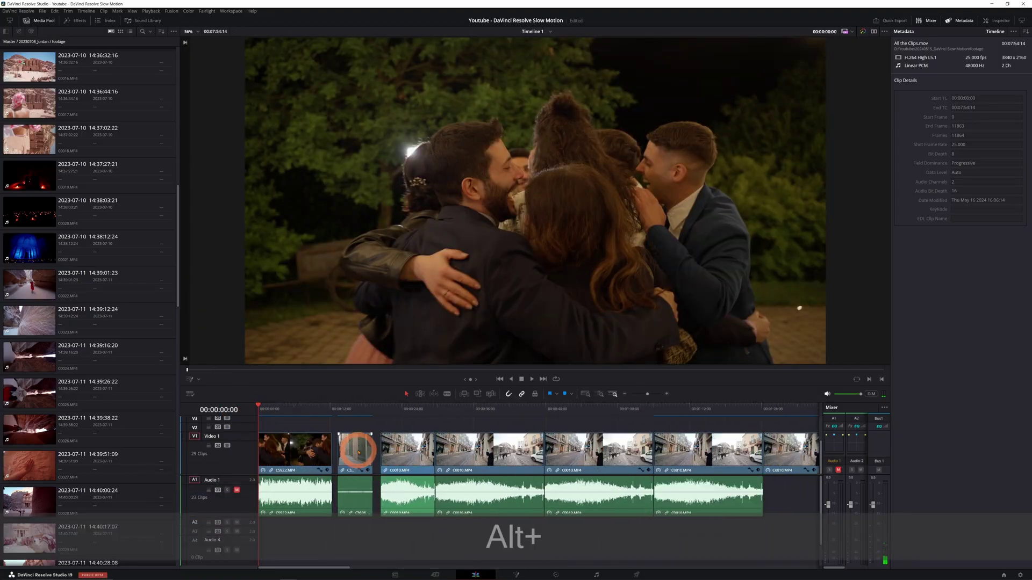
pyautogui.hscroll(3, 380, 442)
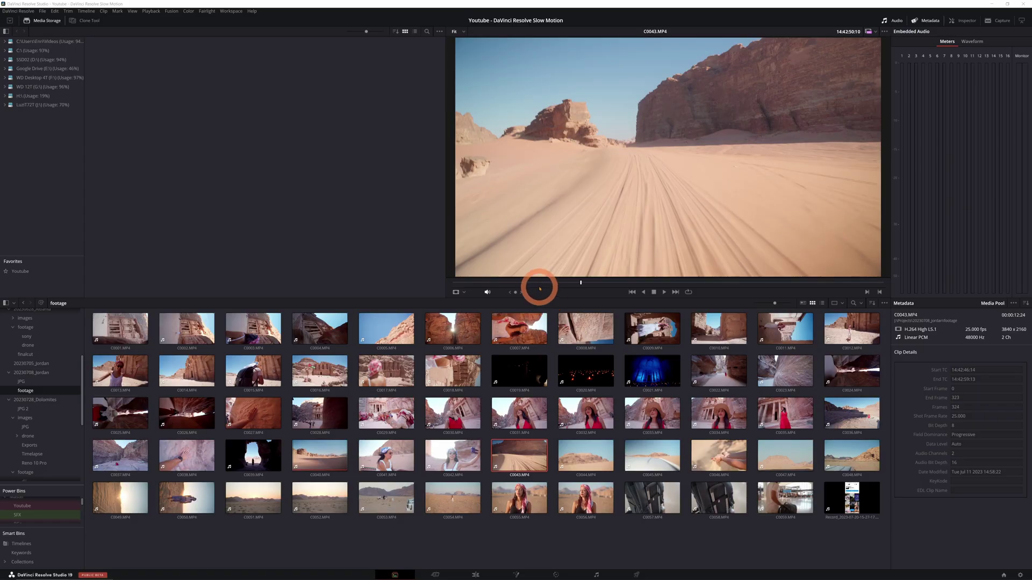
pyautogui.moveTo(539, 285)
pyautogui.mouseDown()
pyautogui.moveTo(795, 291)
pyautogui.moveTo(555, 281)
pyautogui.mouseUp()
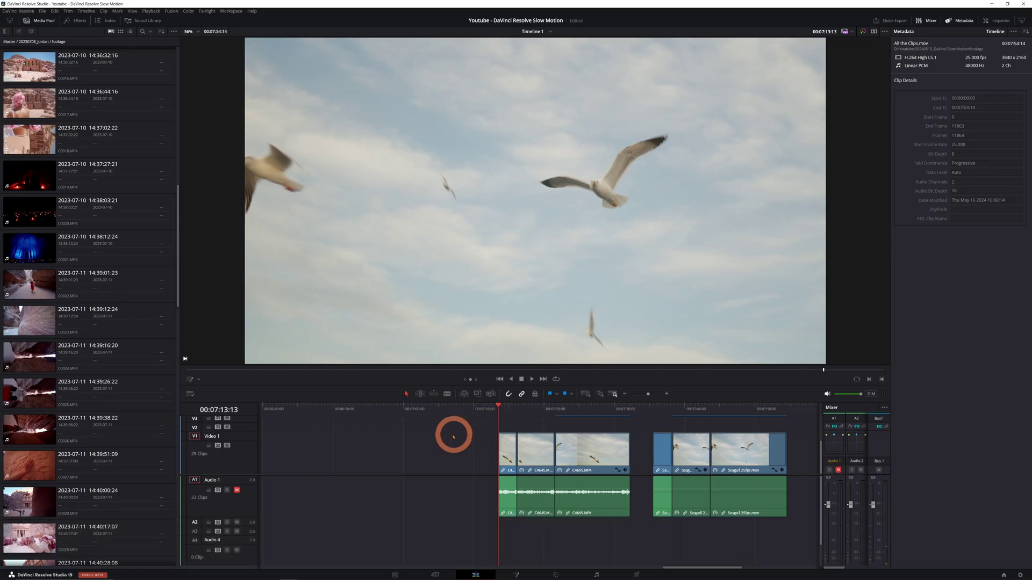
pyautogui.press('space')
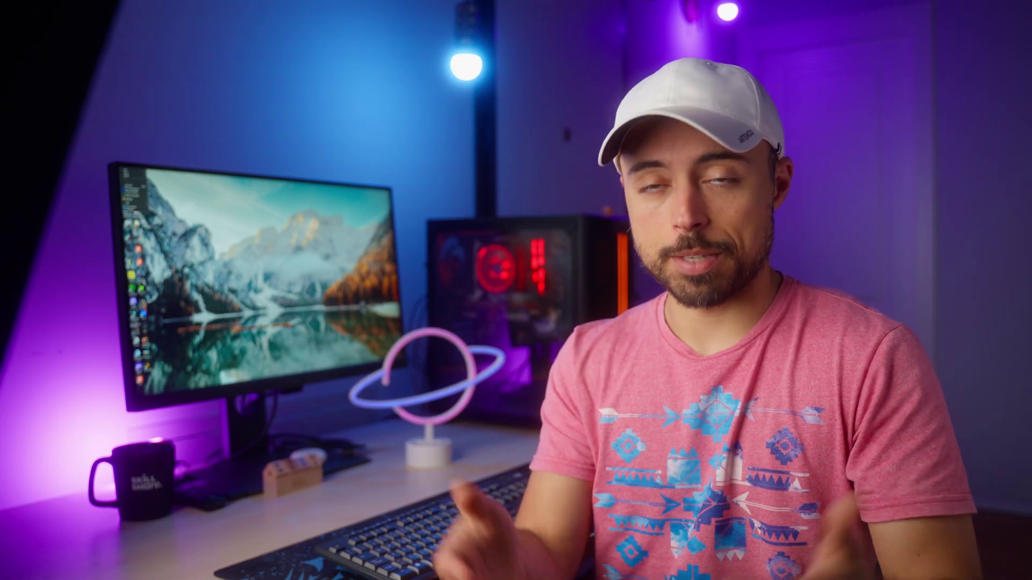
pyautogui.press('space')
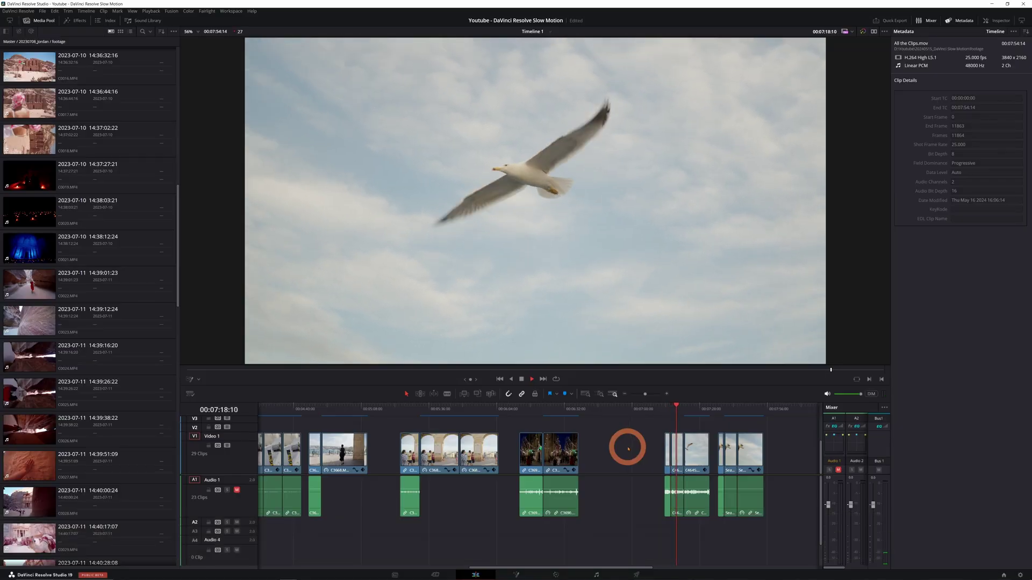
pyautogui.keyDown('alt'); pyautogui.scroll(2, 674, 456); pyautogui.keyUp('alt')
pyautogui.keyDown('alt'); pyautogui.scroll(3, 674, 456); pyautogui.keyUp('alt')
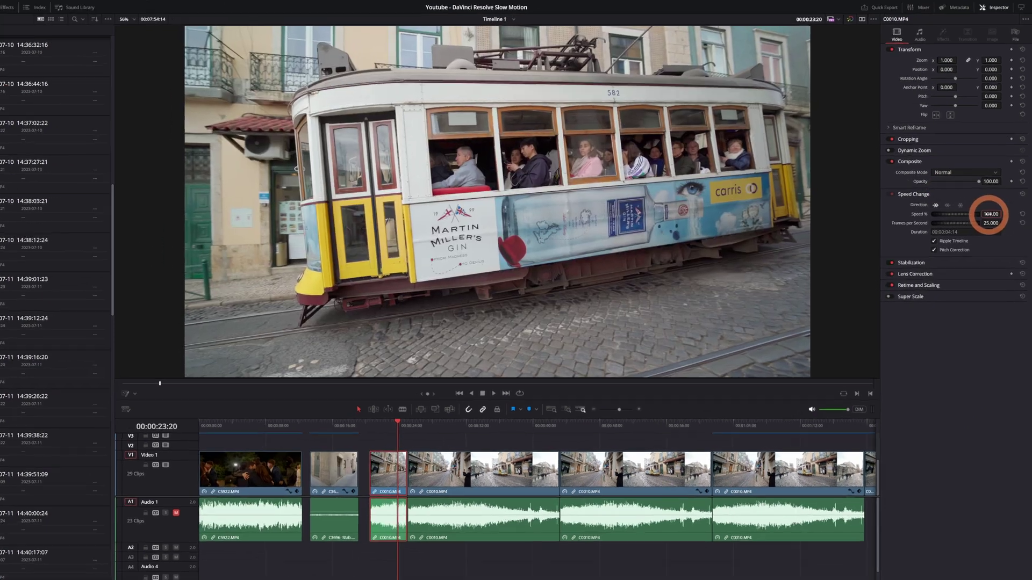
# Set the tram clip's Speed % to 50 and play back the slowed clip.
pyautogui.click(993, 212)
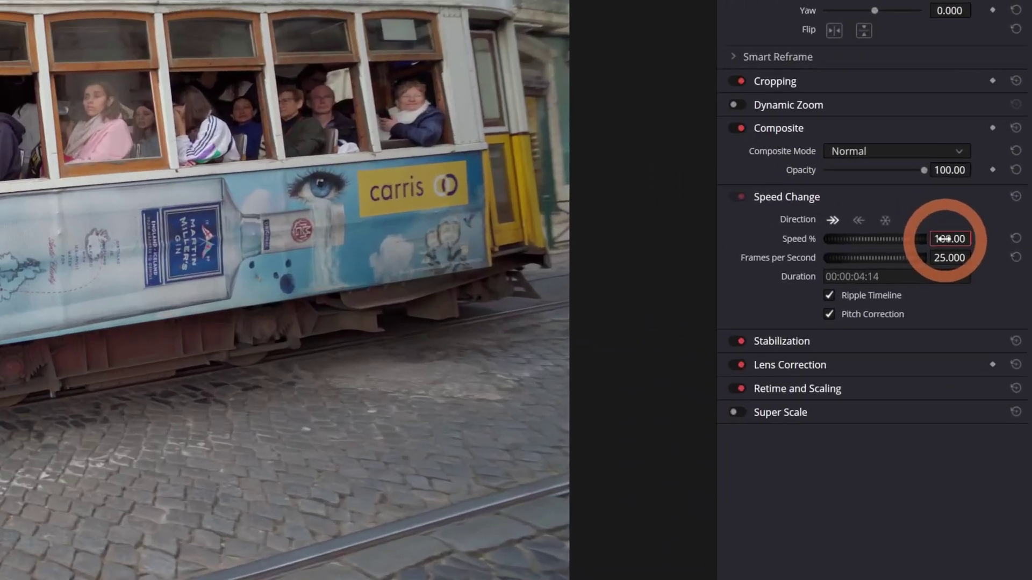
pyautogui.write('50')
pyautogui.press('Return')
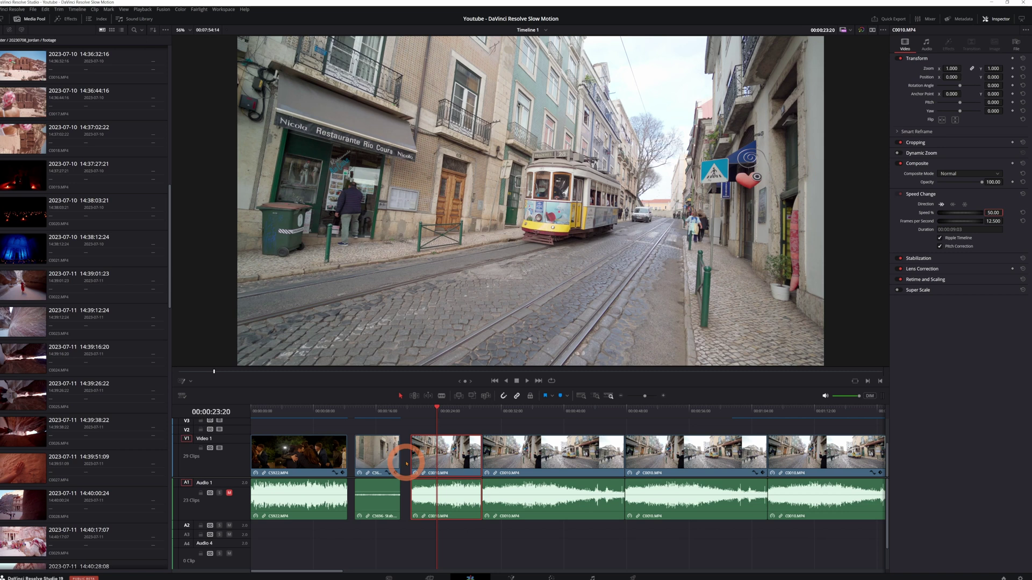
pyautogui.click(420, 413)
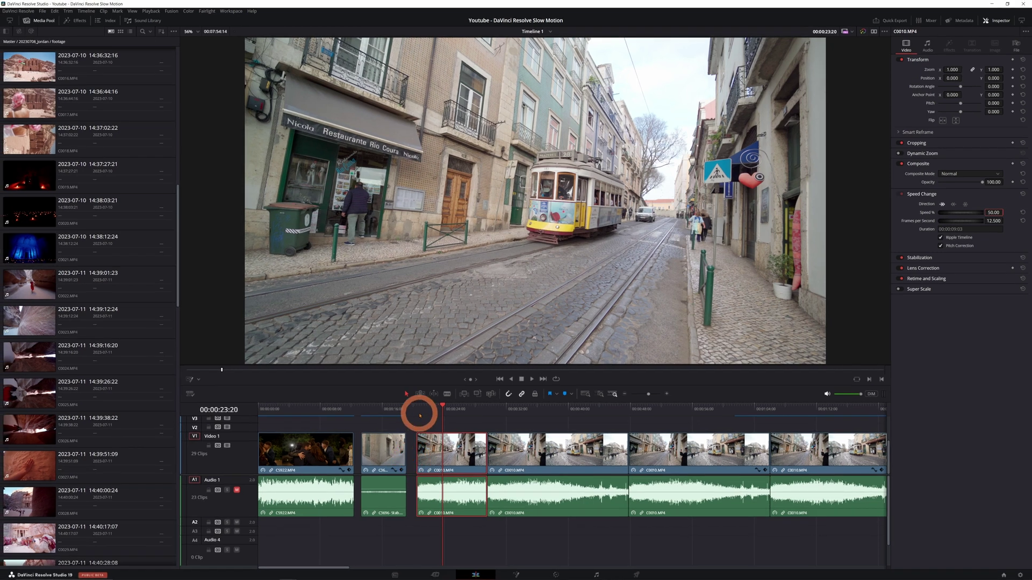
pyautogui.press('space')
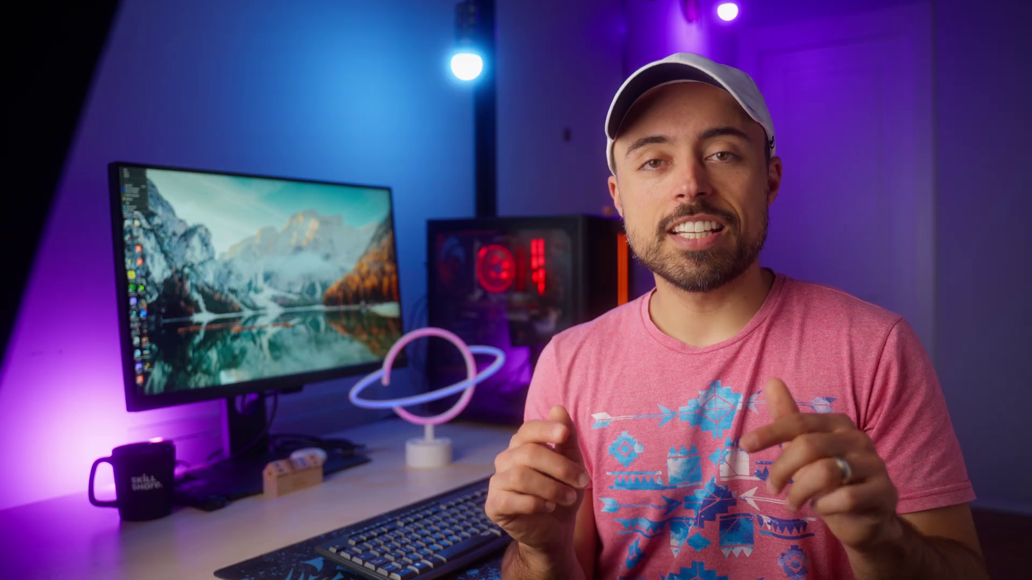
# Look over the clip's Retime Process choices, then review project frame interpolation, keeping Standard Faster.
pyautogui.click(956, 282)
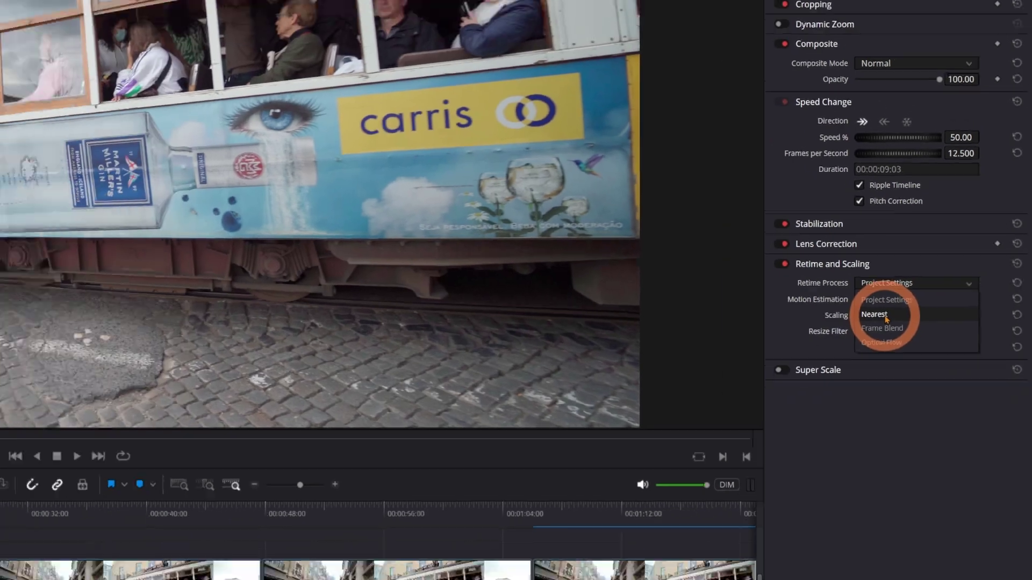
pyautogui.click(849, 322)
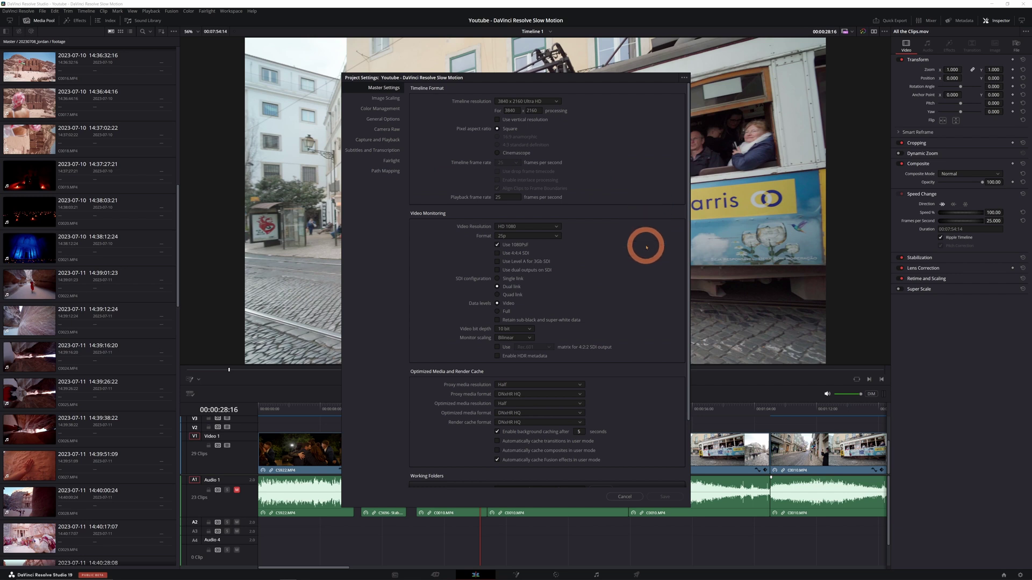
pyautogui.scroll(-3, 647, 248)
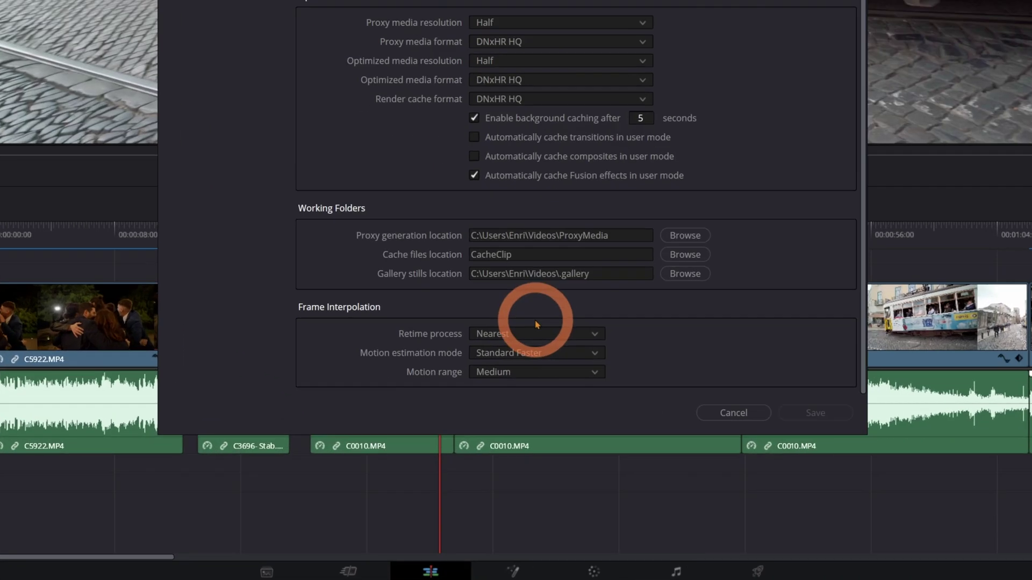
pyautogui.click(528, 457)
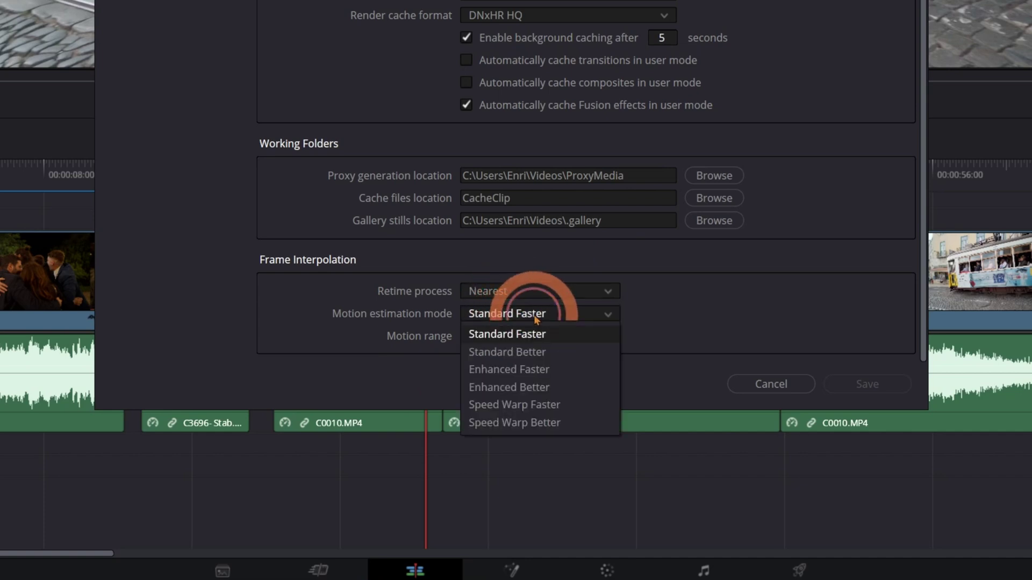
pyautogui.click(514, 338)
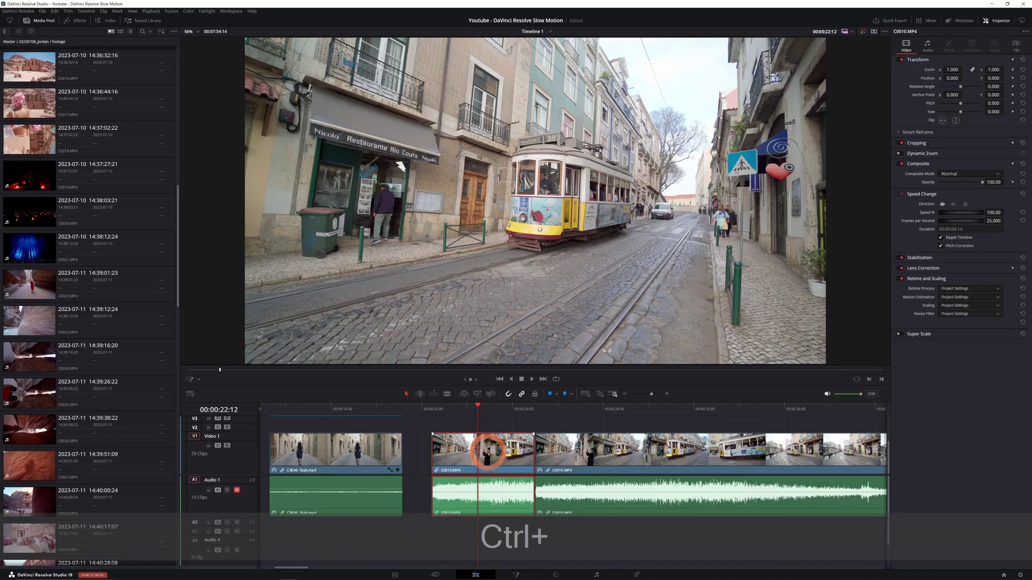
# Change the tram clip's speed to 50% from its speed menu and scrub through it.
pyautogui.click(486, 470)
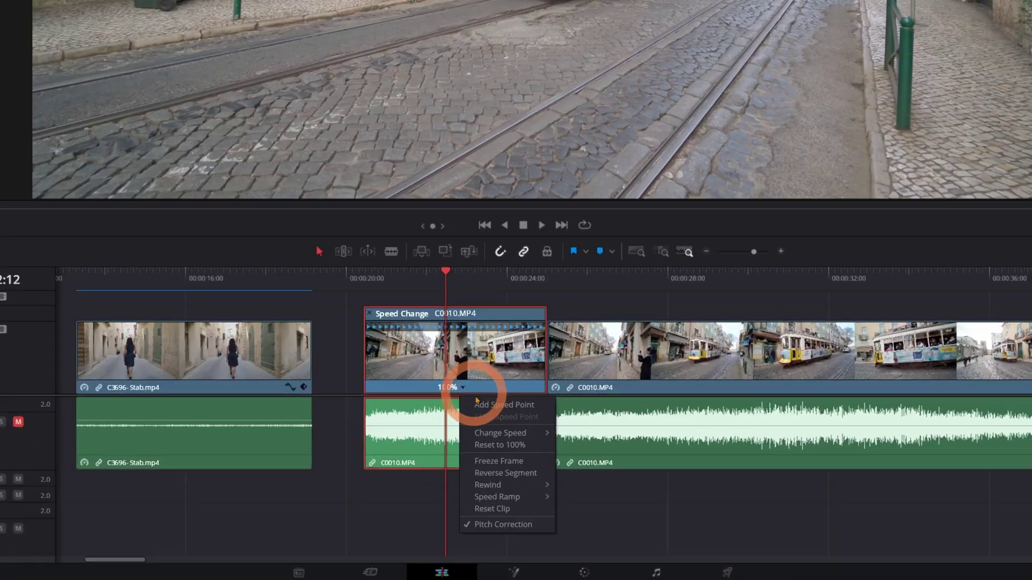
pyautogui.moveTo(528, 384)
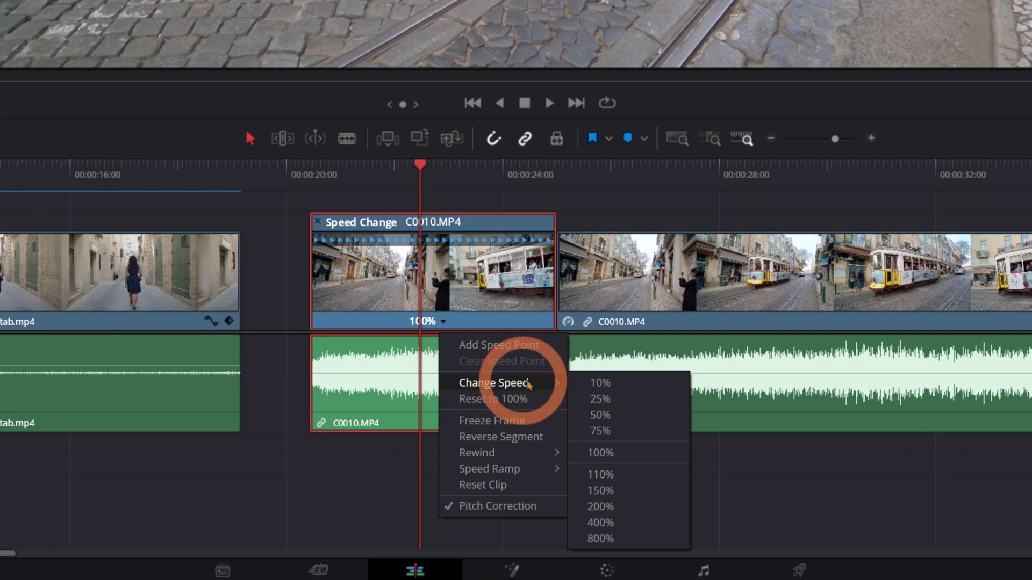
pyautogui.click(616, 419)
pyautogui.moveTo(489, 207)
pyautogui.mouseDown()
pyautogui.moveTo(474, 173)
pyautogui.moveTo(698, 173)
pyautogui.moveTo(446, 185)
pyautogui.moveTo(579, 200)
pyautogui.moveTo(694, 194)
pyautogui.moveTo(636, 206)
pyautogui.moveTo(634, 195)
pyautogui.moveTo(602, 211)
pyautogui.moveTo(505, 199)
pyautogui.mouseUp()
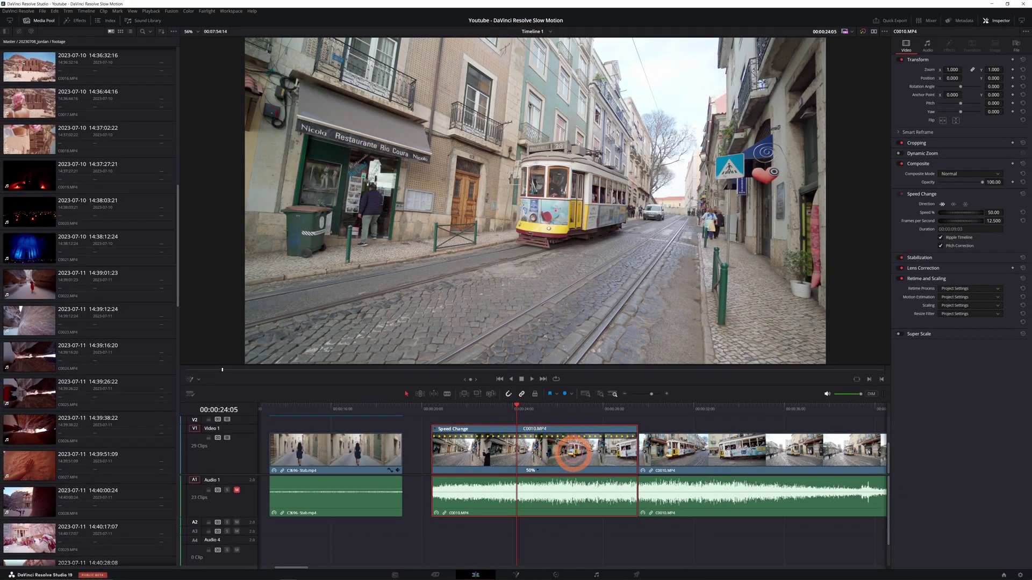
# Set Retime Process to Frame Blend and play and step through frames to check the blending.
pyautogui.click(962, 288)
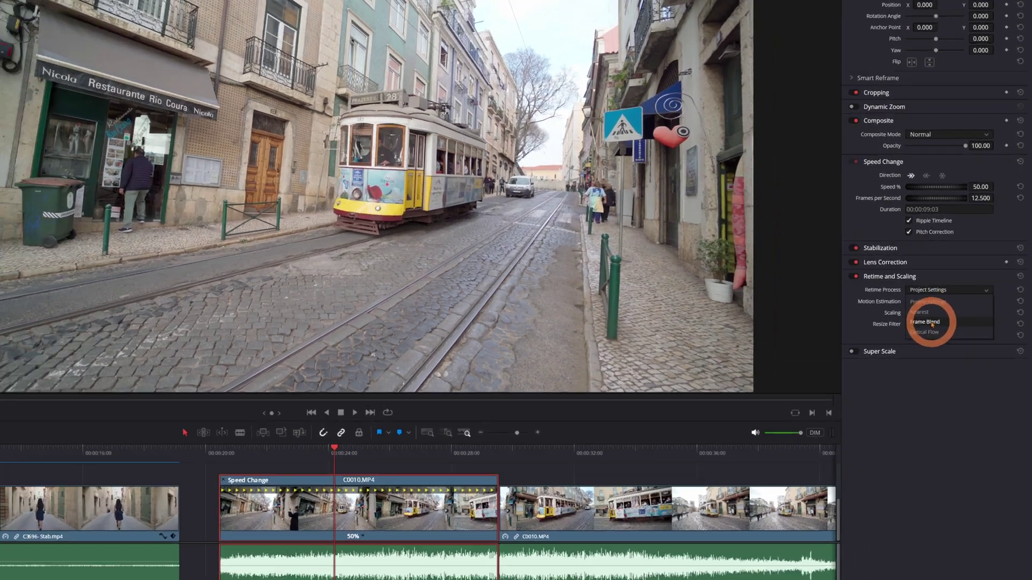
pyautogui.click(956, 314)
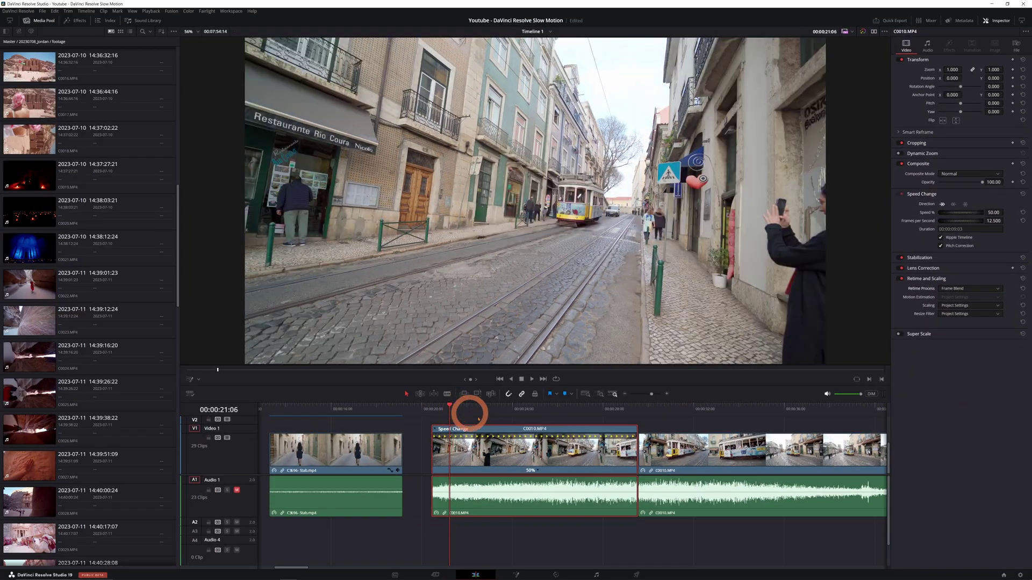
pyautogui.press('space')
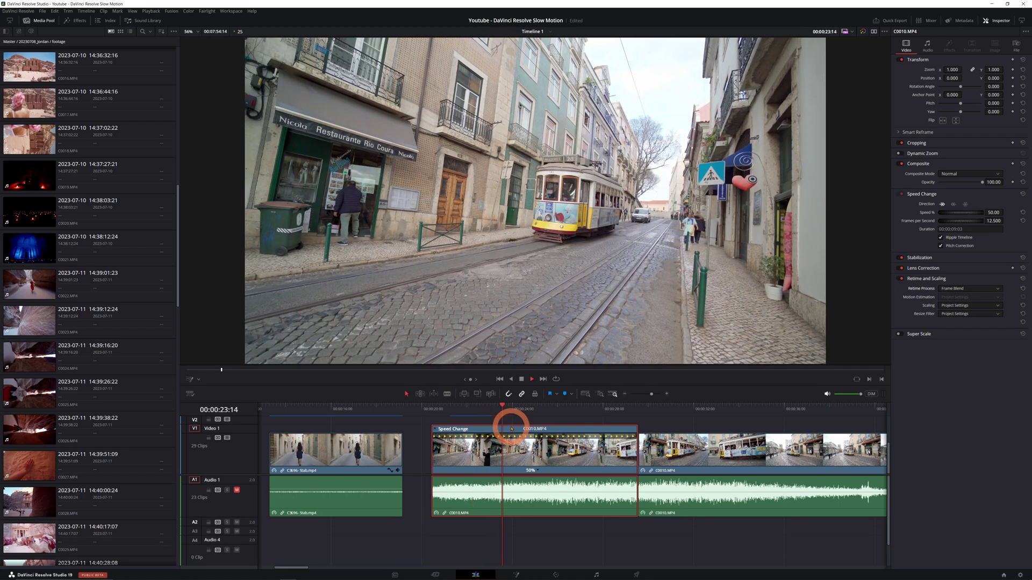
pyautogui.press('Right')
pyautogui.press('Right')
pyautogui.press('Right')
pyautogui.press('Right')
pyautogui.press('Right')
pyautogui.press('Right')
pyautogui.press('Right')
pyautogui.press('Right')
pyautogui.press('Right')
pyautogui.press('Right')
pyautogui.press('Right')
pyautogui.press('Right')
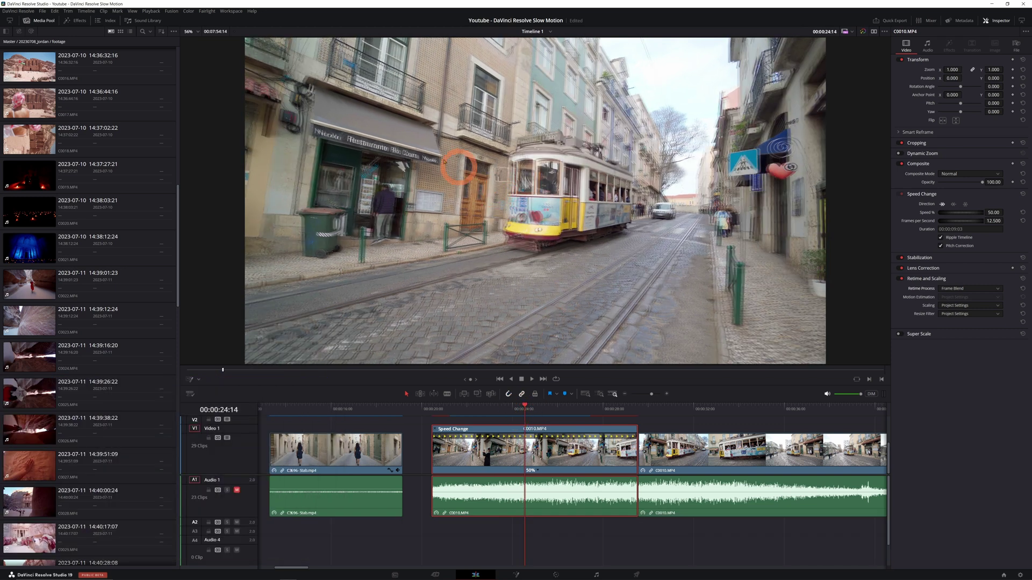
pyautogui.scroll(3, 444, 161)
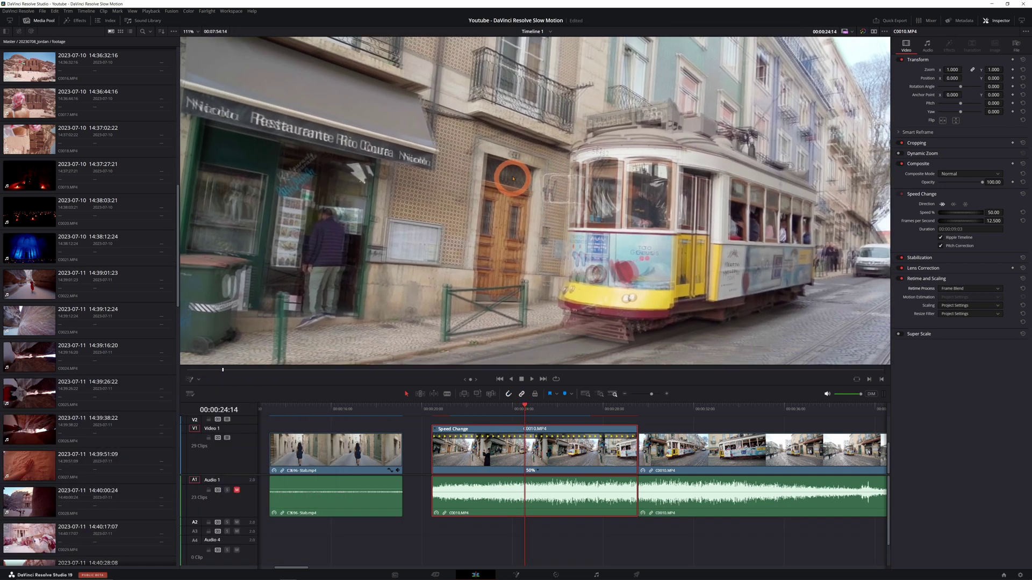
pyautogui.press('Left')
pyautogui.press('Left')
pyautogui.press('Right')
pyautogui.press('Right')
pyautogui.press('Right')
pyautogui.press('Right')
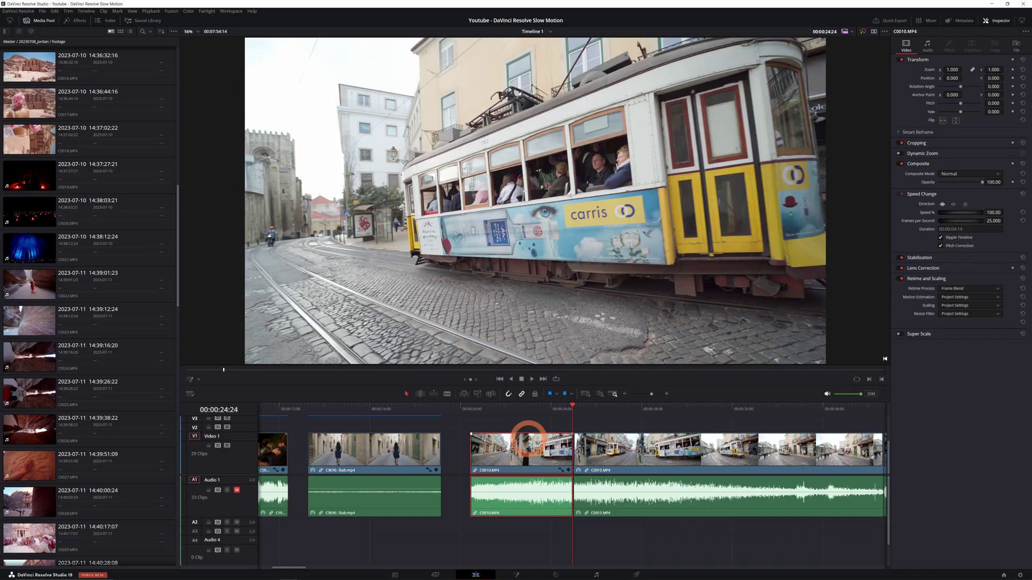
# Apply a 50% speed change to C0010.MP4 in Change Clip Speed with Ripple Timeline kept on.
pyautogui.press('space')
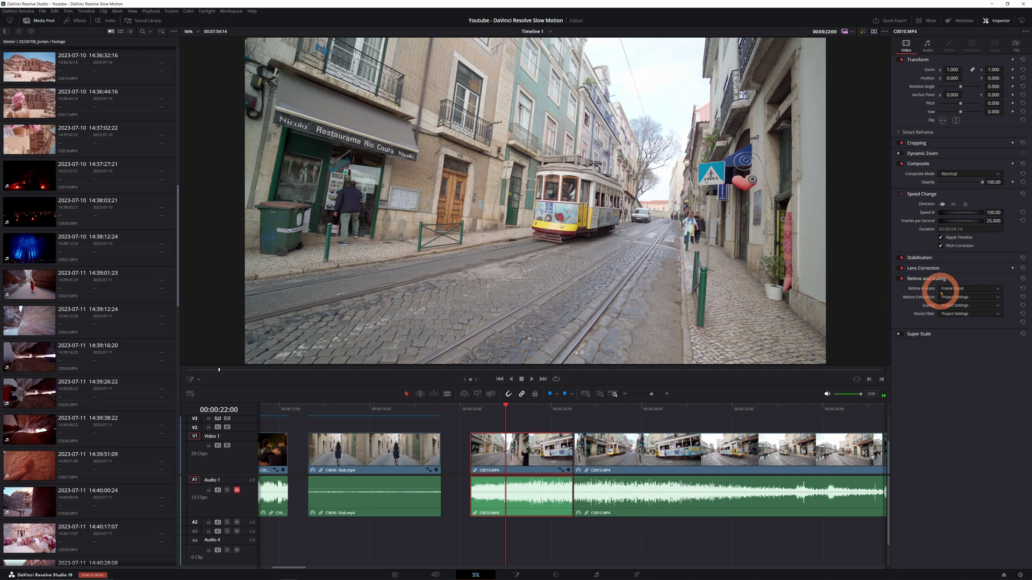
pyautogui.write('r')
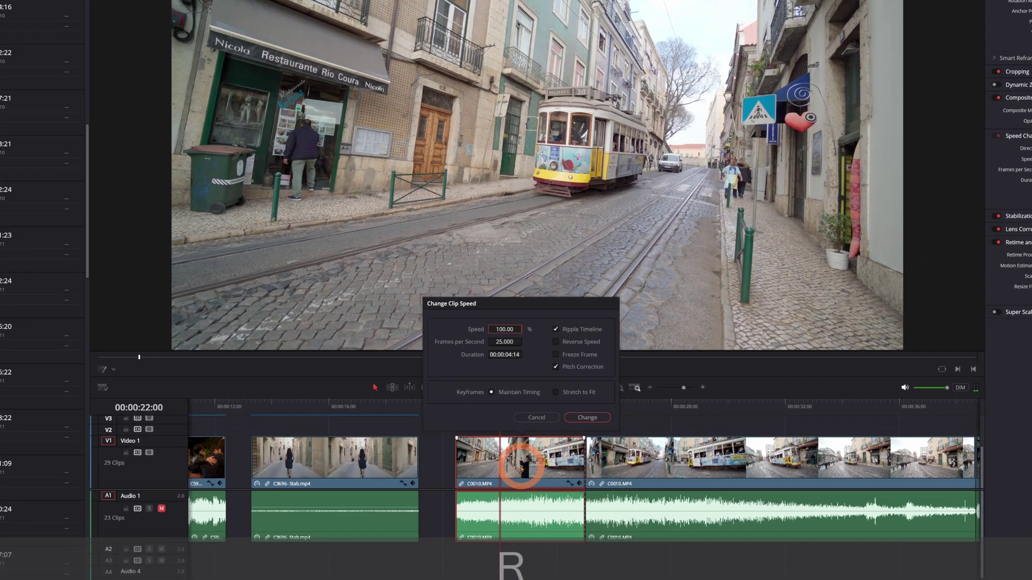
pyautogui.write('50')
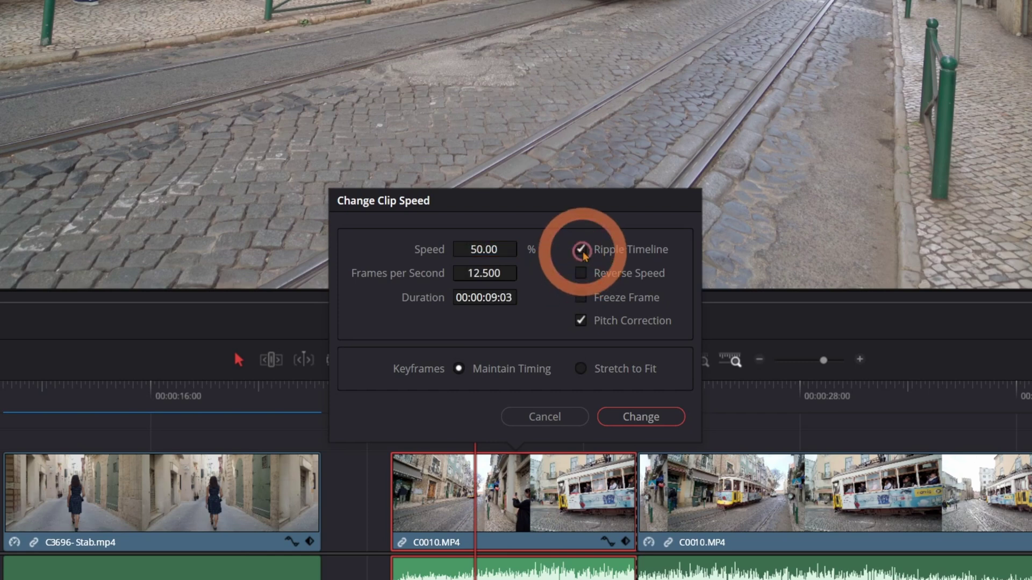
pyautogui.click(639, 415)
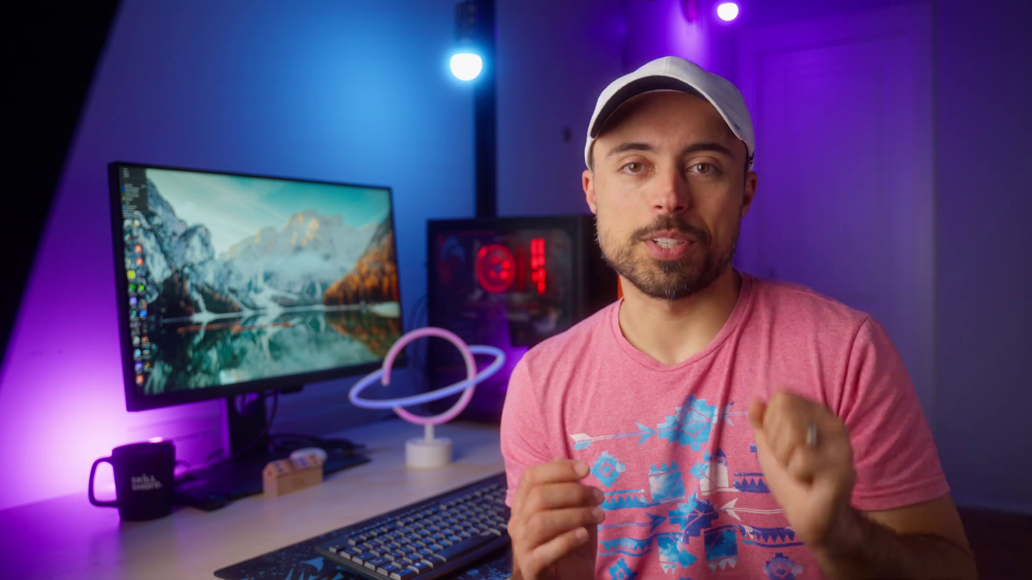
# Show the clip's retime choices in the Inspector and play the timeline.
pyautogui.click(947, 290)
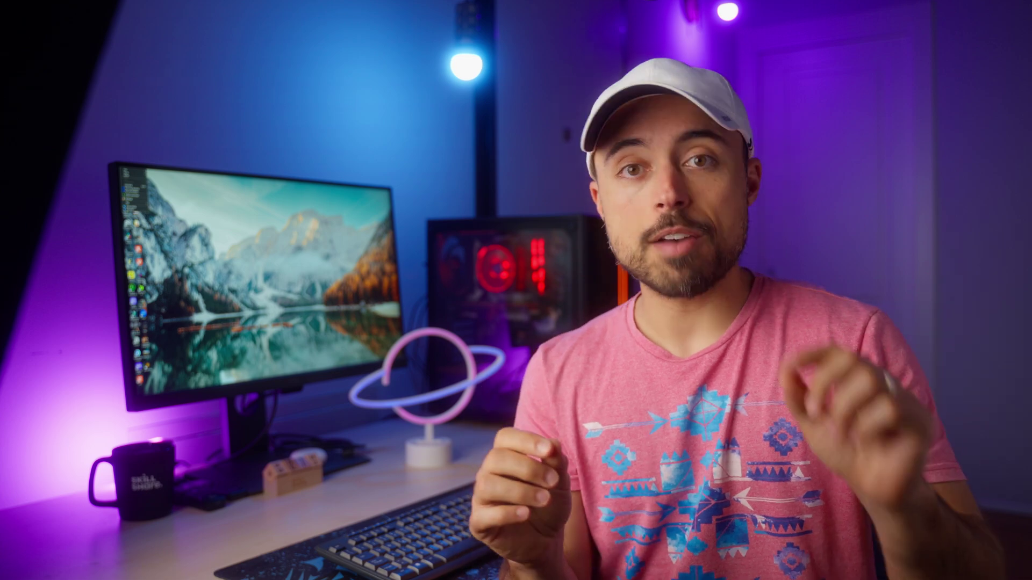
pyautogui.press('space')
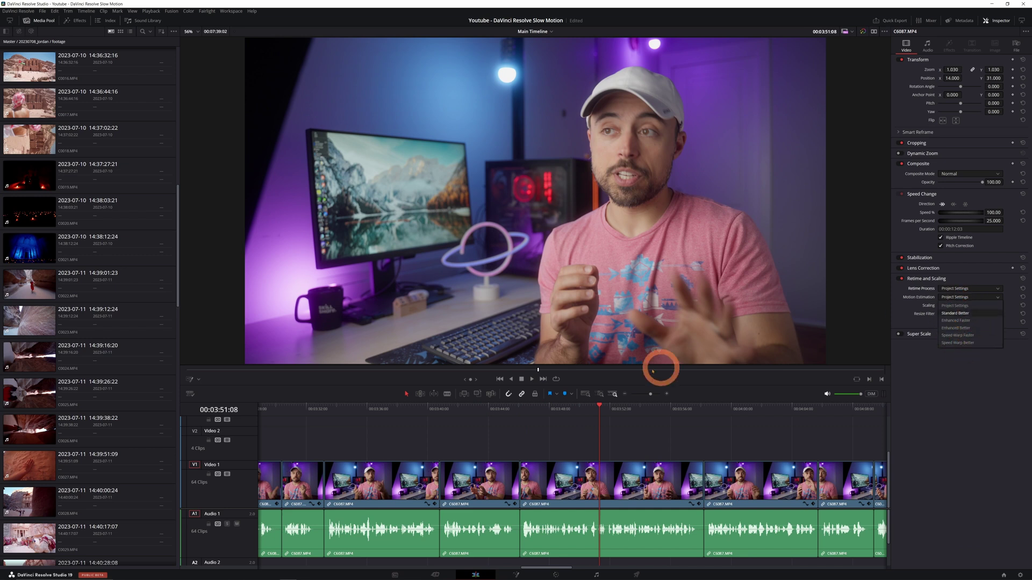
pyautogui.press('space')
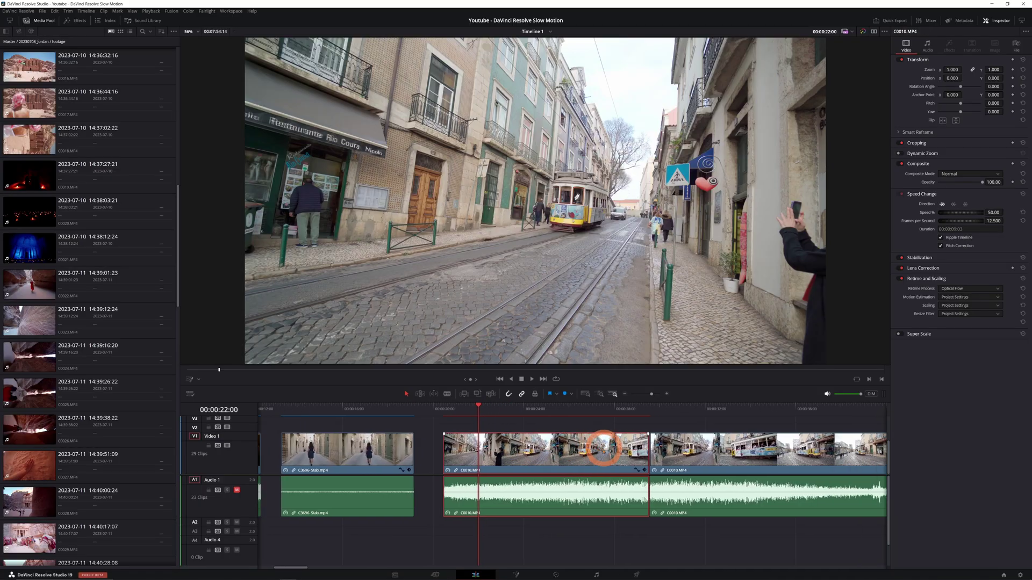
# Set the Optical Flow tram clip's Motion Estimation to Speed Warp Better.
pyautogui.click(943, 296)
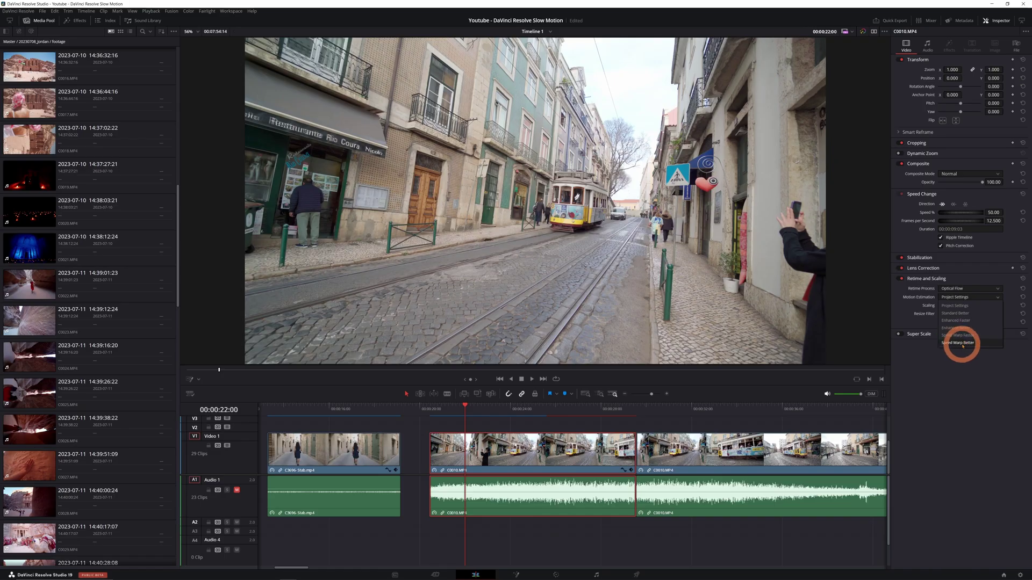
pyautogui.click(962, 343)
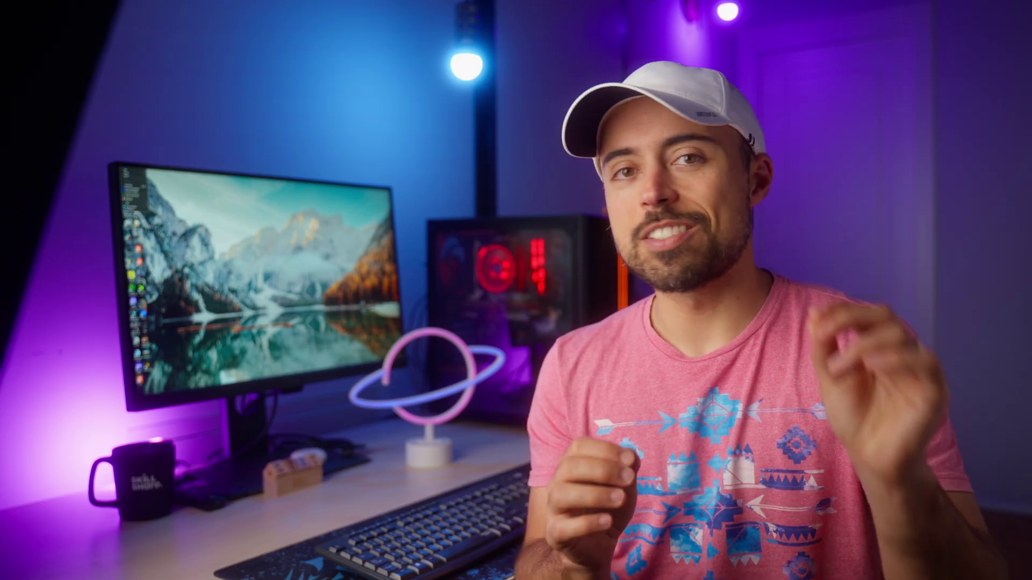